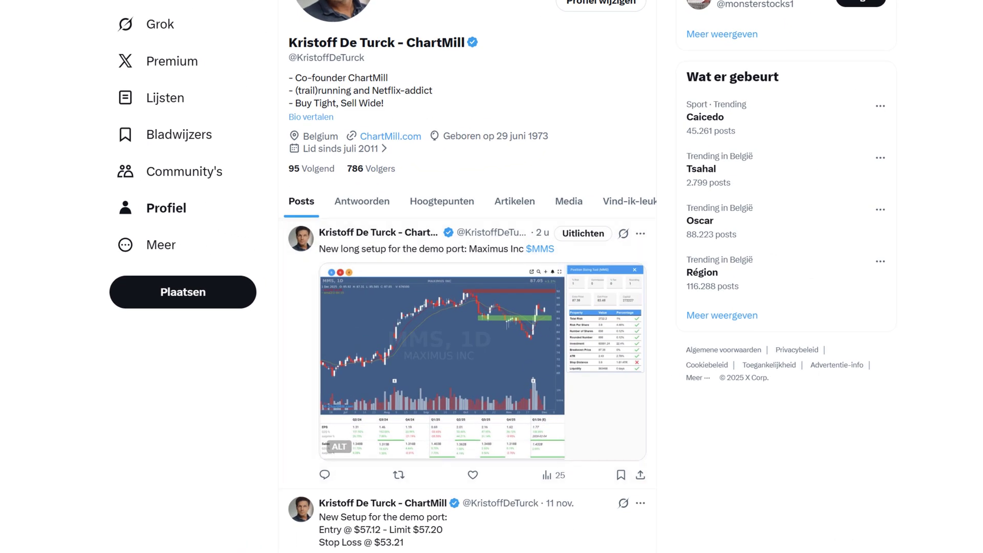
- Scroll through the ChartMill co-founder's latest setup posts on his X profile
scroll(470, 276, down, 4)
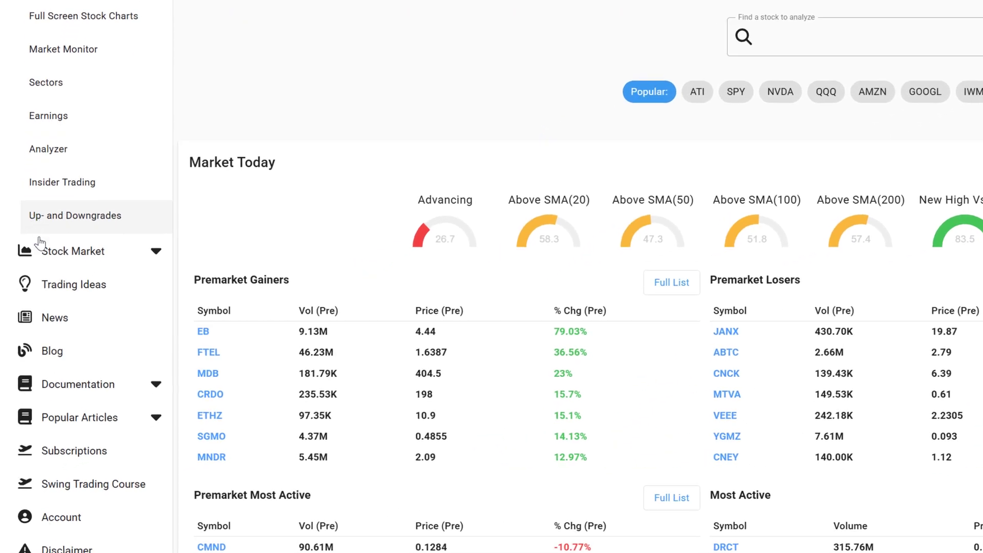
- Filter Trading Ideas to Long Only, Swing Trading, Pull backs / Retracements and ChartMill Screens Only
click(73, 292)
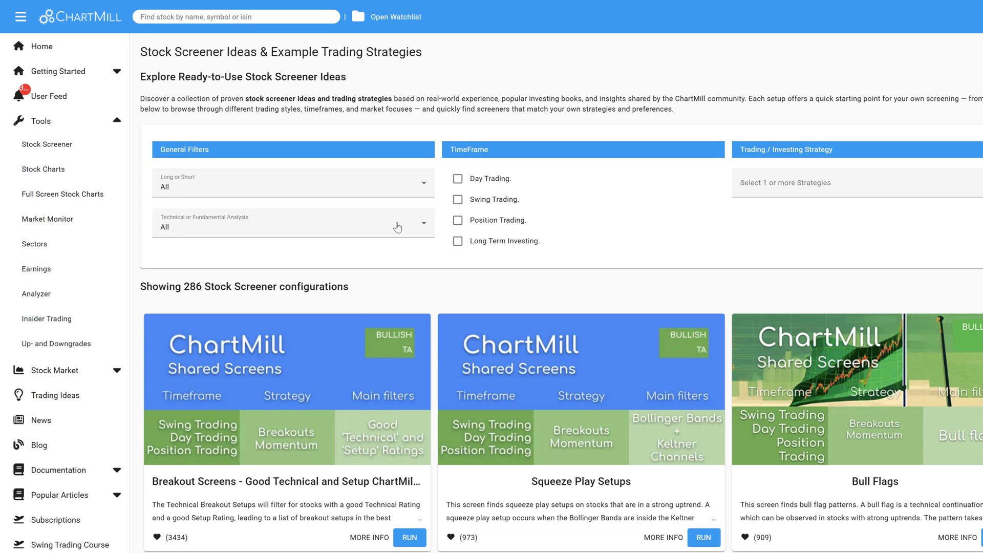
click(419, 187)
click(191, 238)
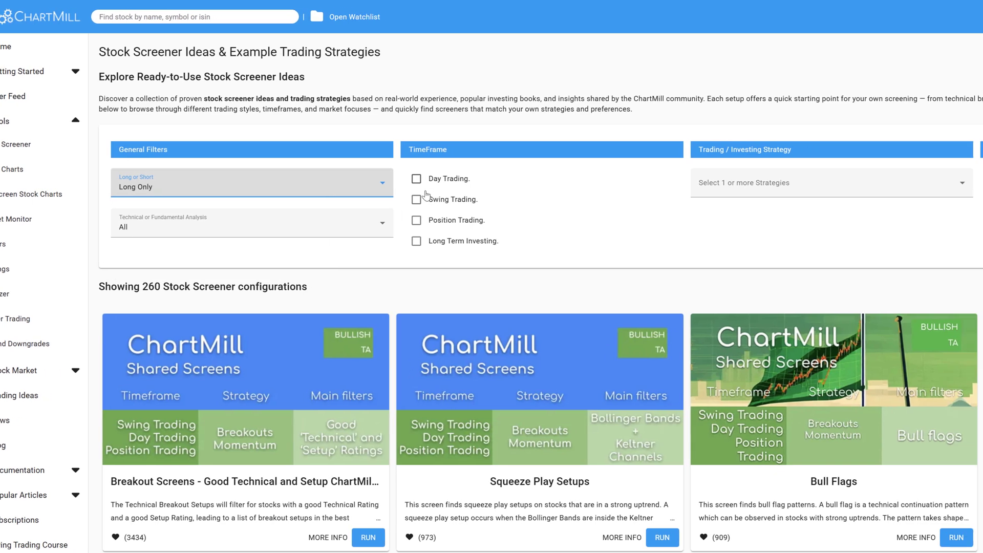
click(416, 199)
click(553, 185)
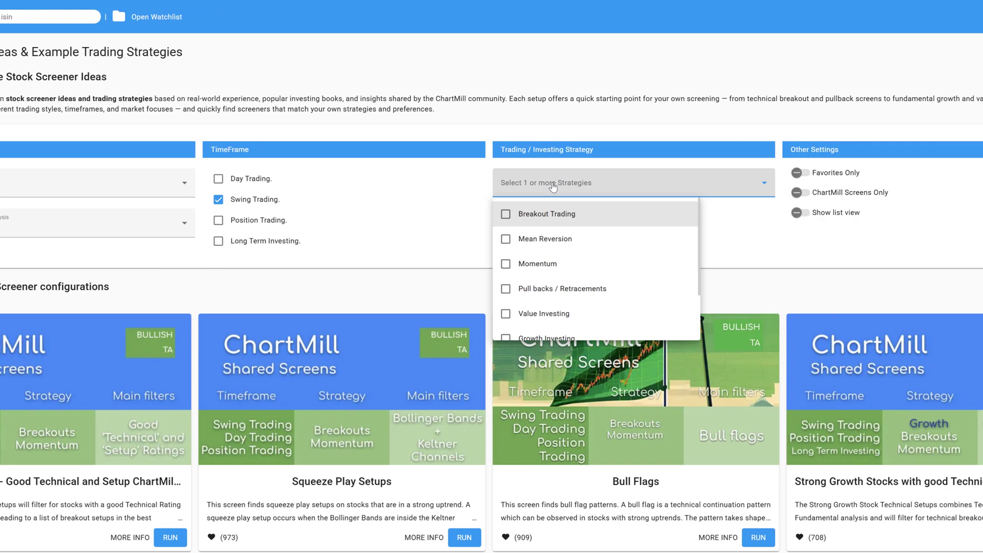
click(516, 293)
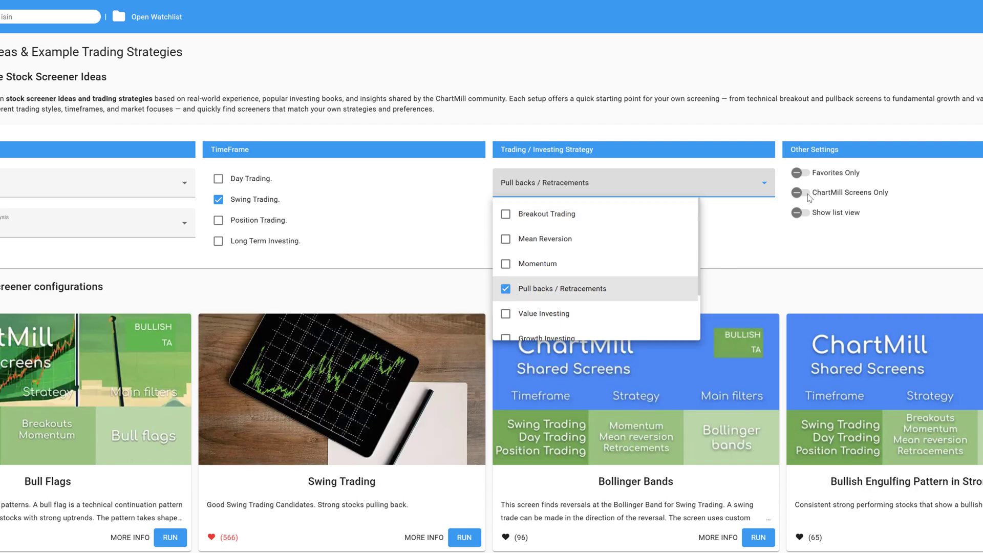
click(809, 197)
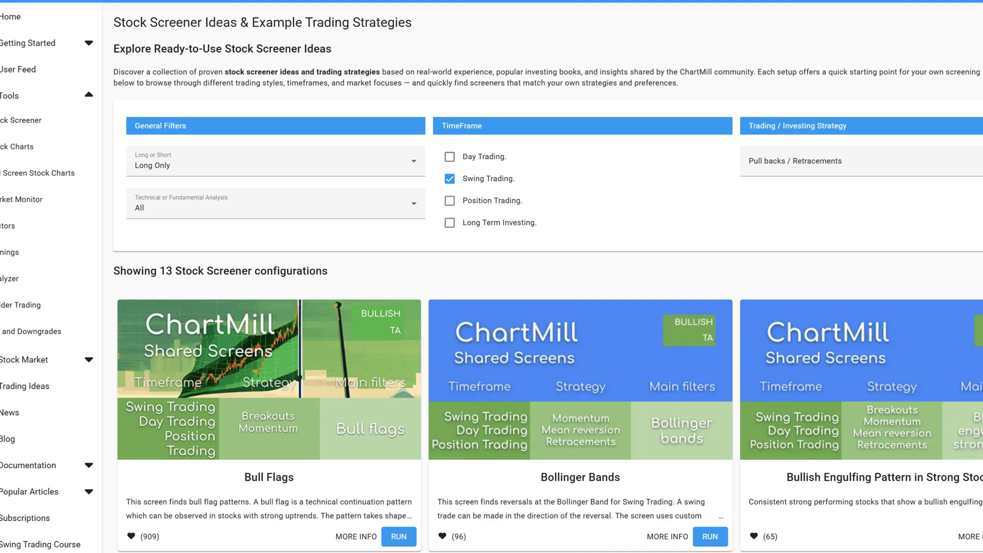
scroll(454, 189, down, 1)
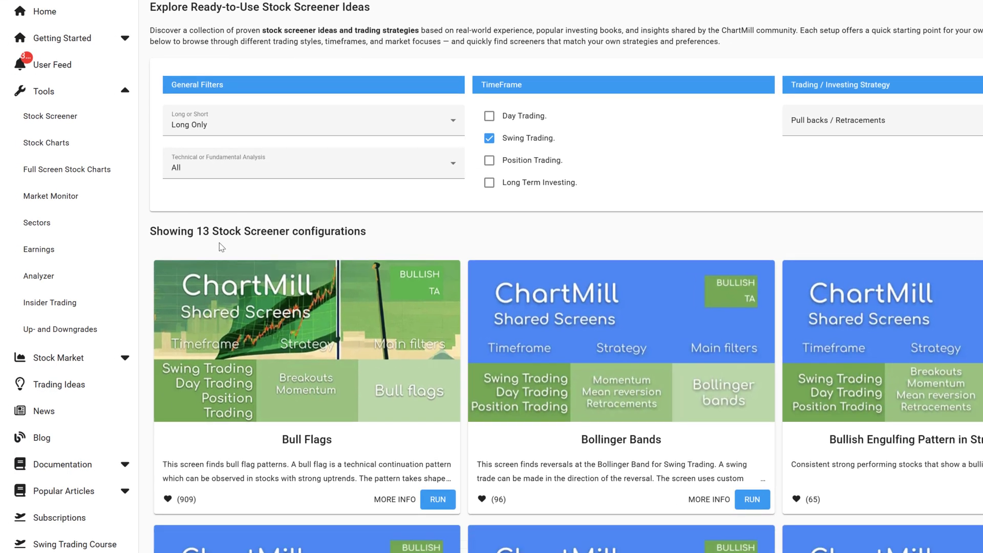
- Open the MORE INFO details of the Bull Flags screen
click(394, 500)
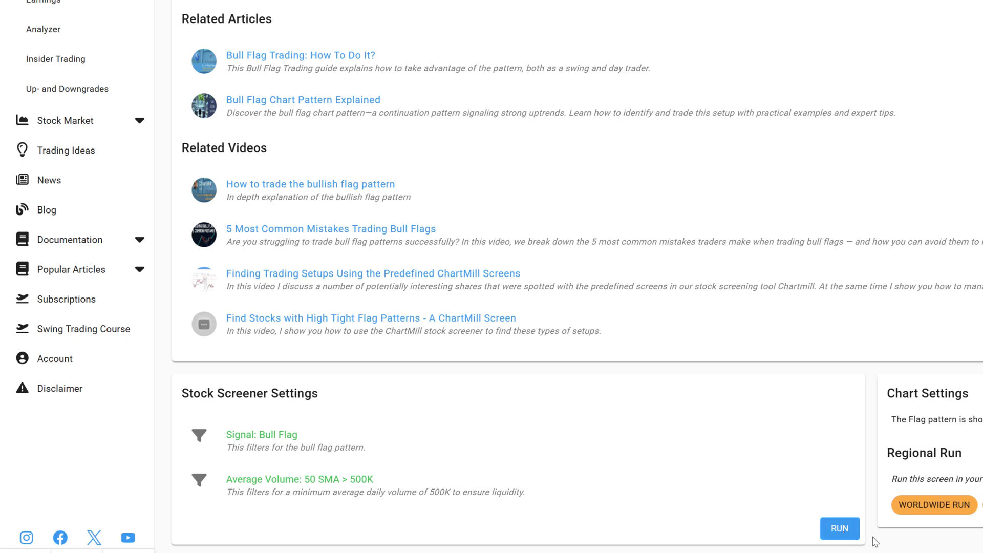
- Run Bull Flags, limiting results to US stocks priced above 5 with at least small cap
click(840, 528)
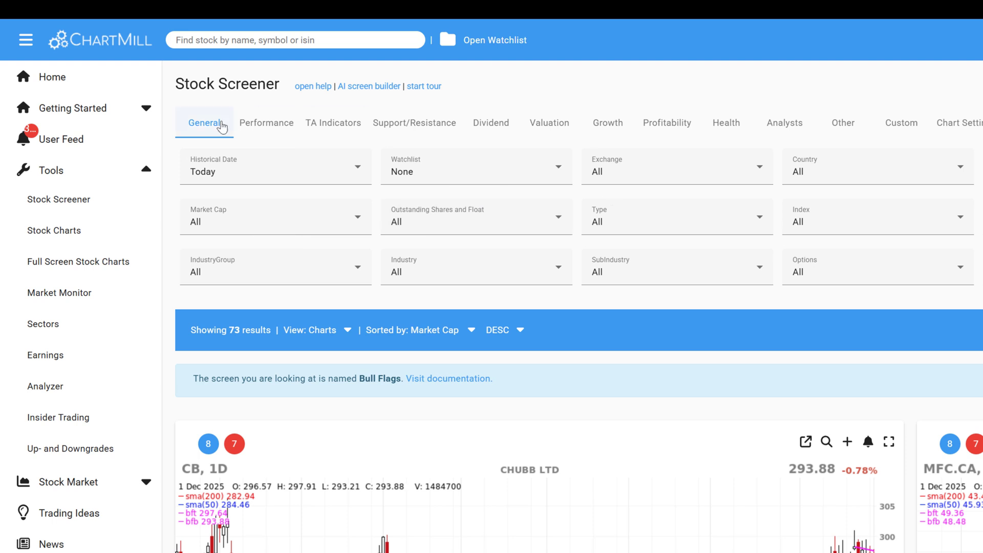
click(206, 122)
click(720, 177)
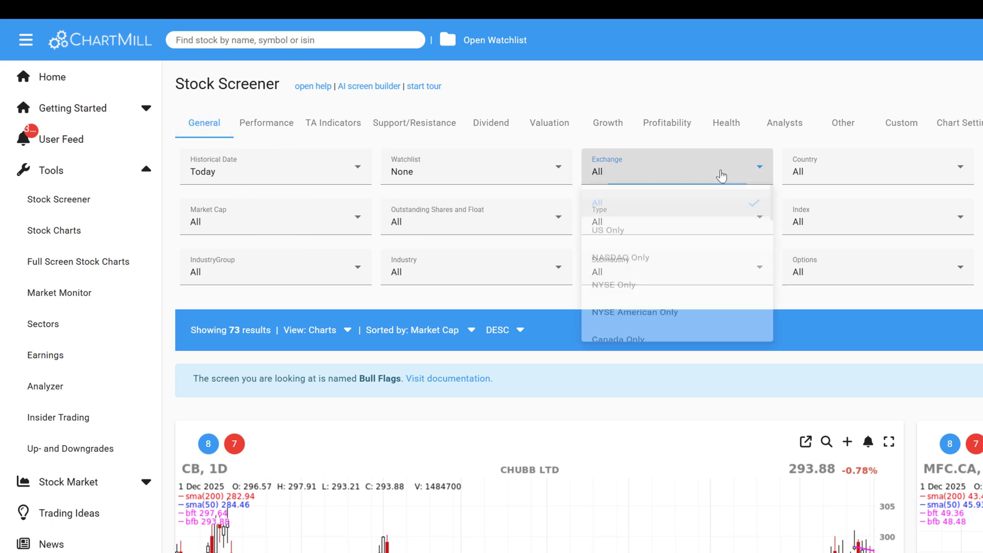
click(596, 236)
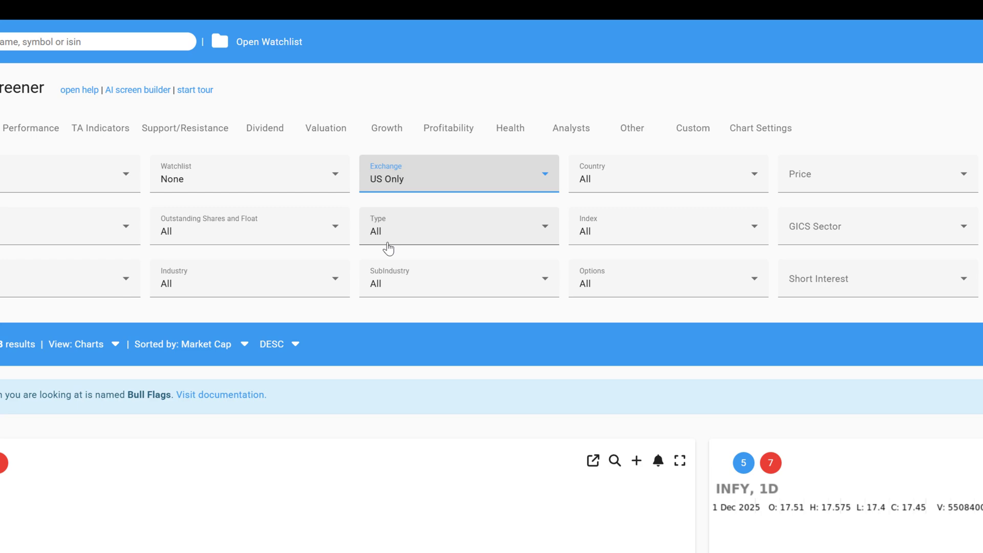
click(746, 187)
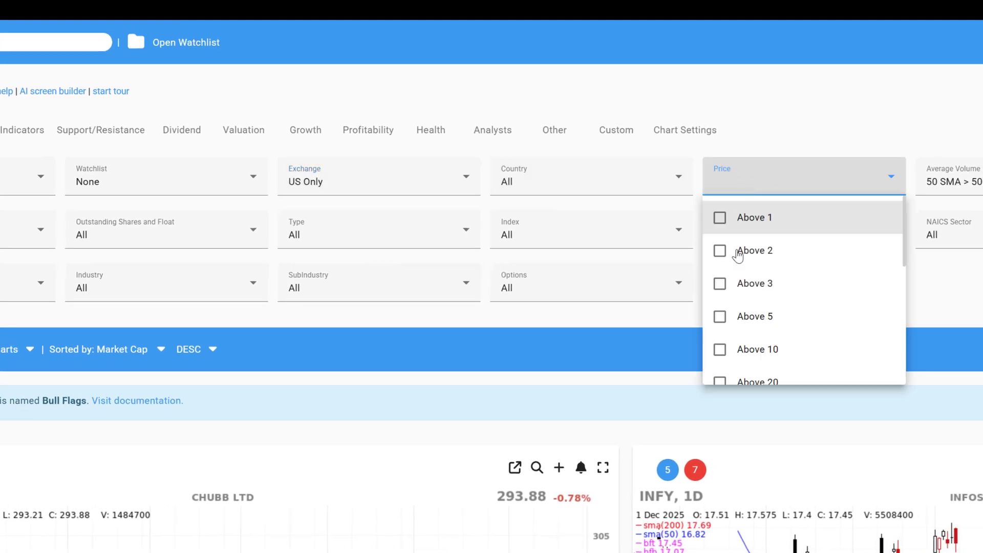
click(720, 318)
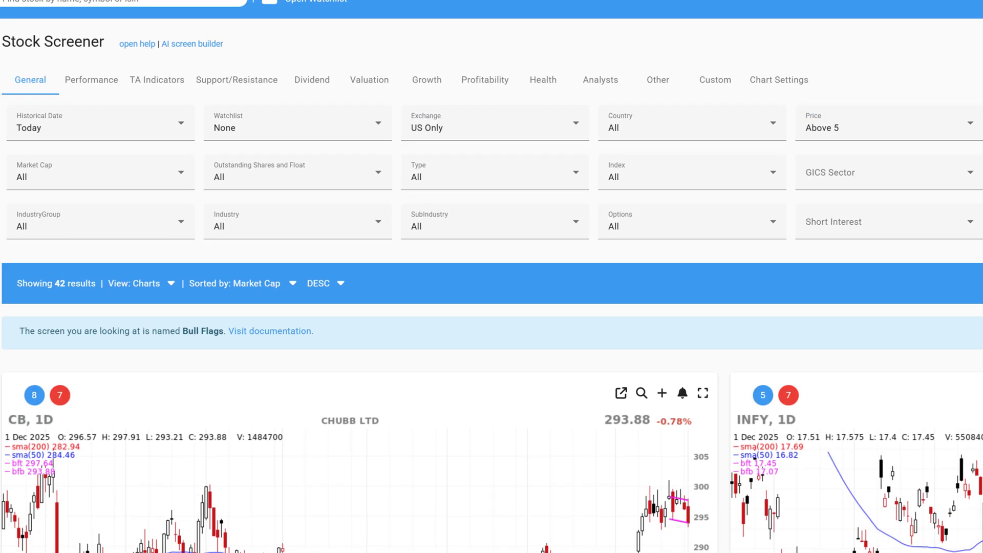
click(189, 179)
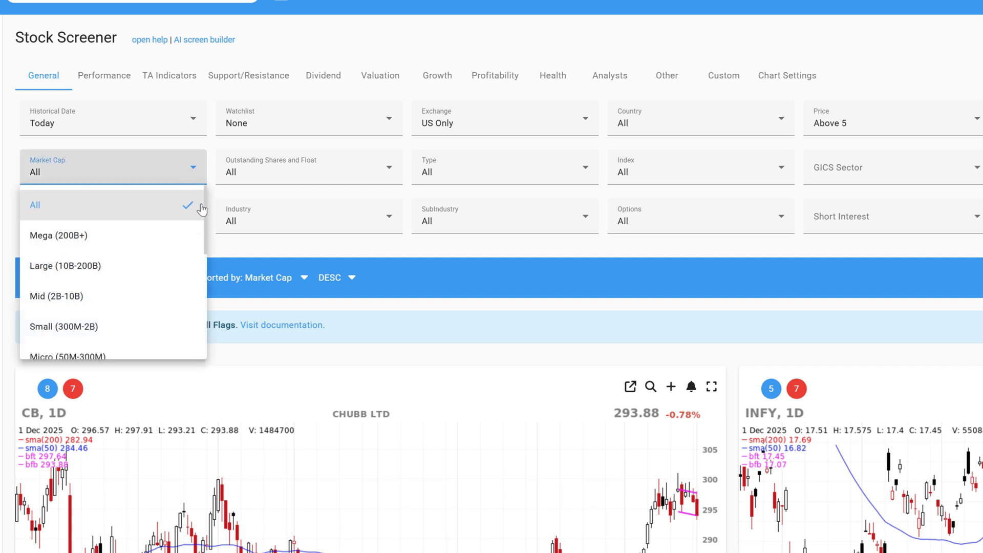
scroll(205, 216, down, 2)
scroll(205, 216, down, 1)
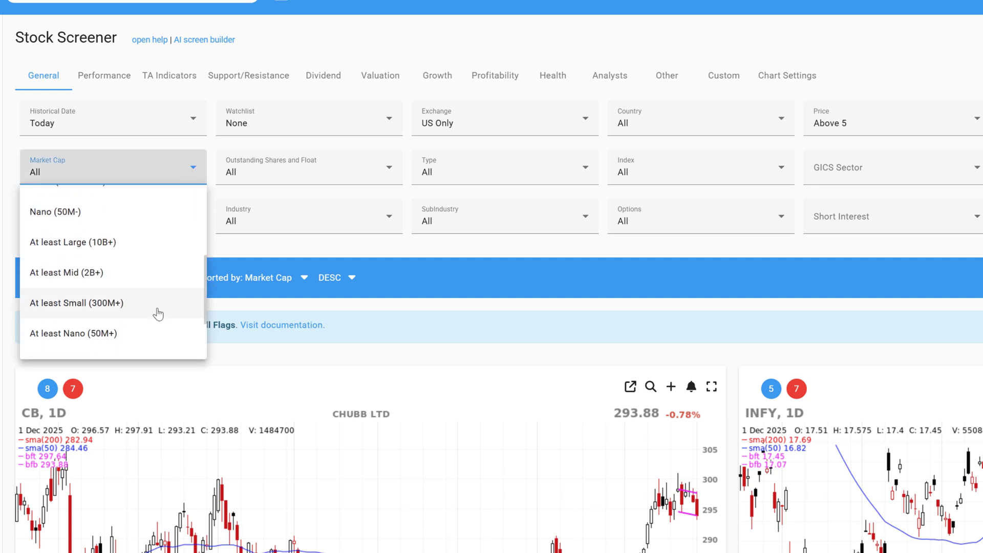
click(113, 306)
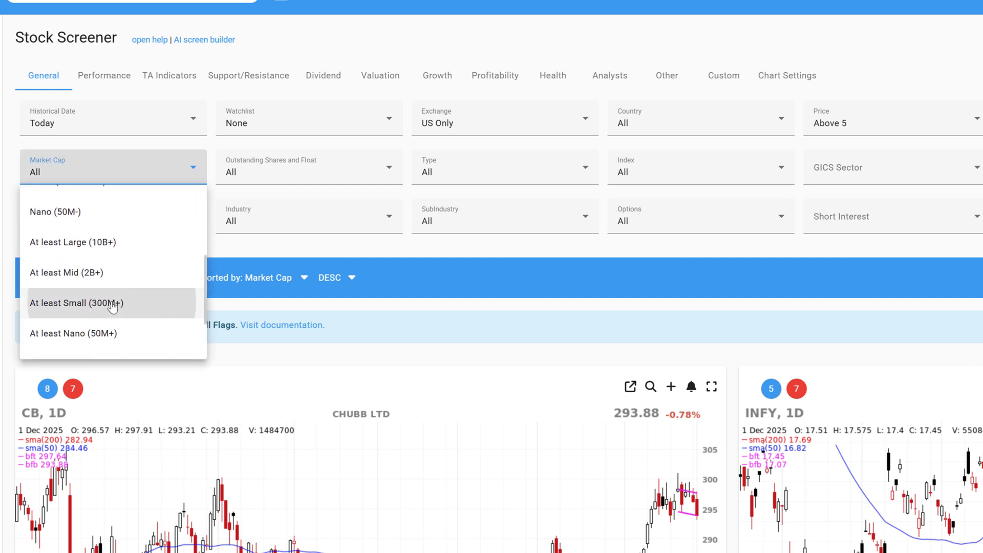
- Turn on earnings markers in the chart settings
click(778, 76)
click(389, 213)
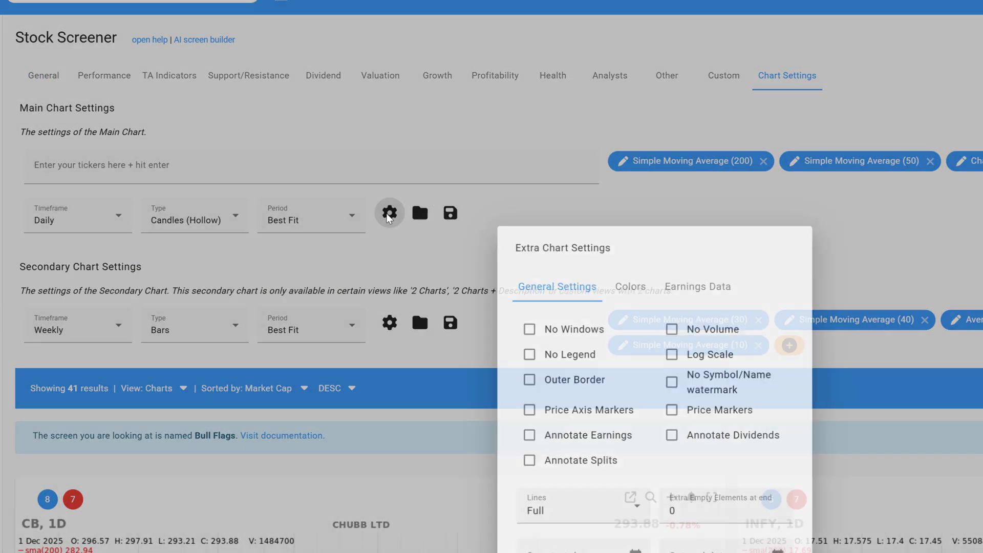
click(529, 435)
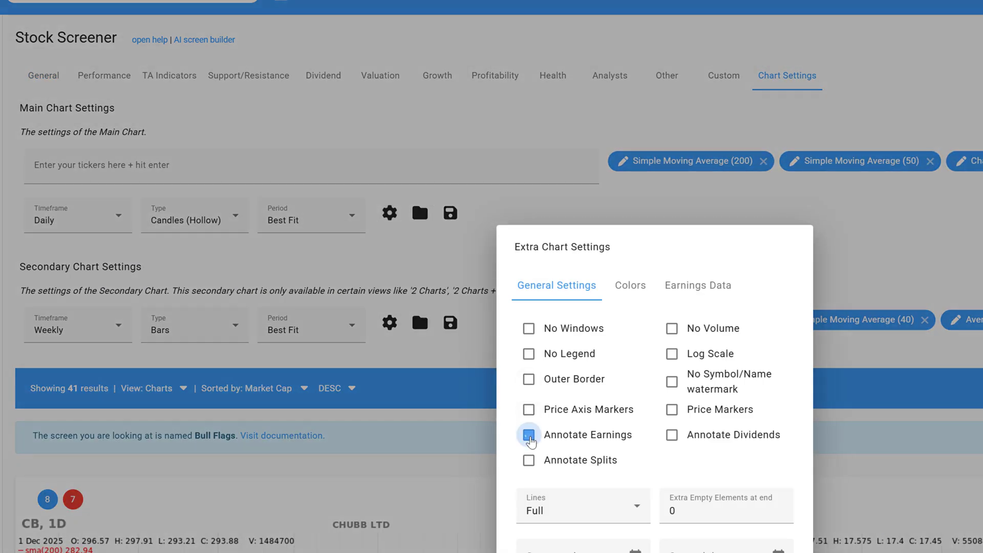
click(552, 141)
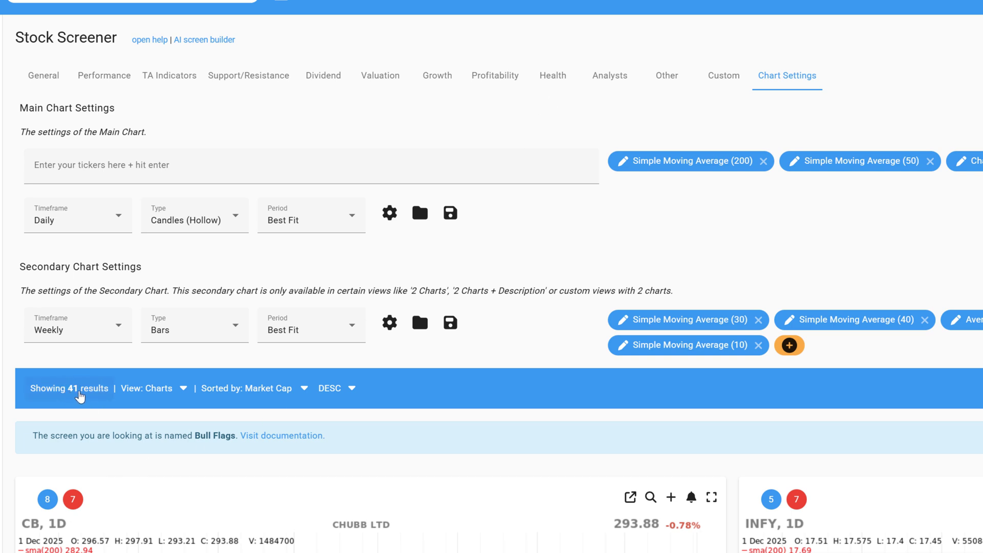
- Set the ChartMill Trend filter to Long Term Trend Positive
click(158, 76)
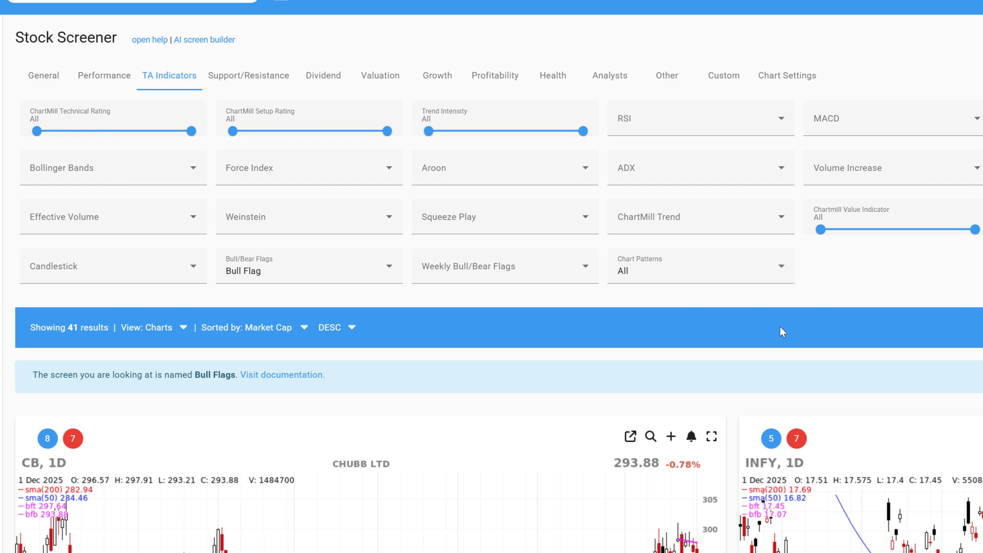
click(779, 219)
drag(793, 264, 794, 323)
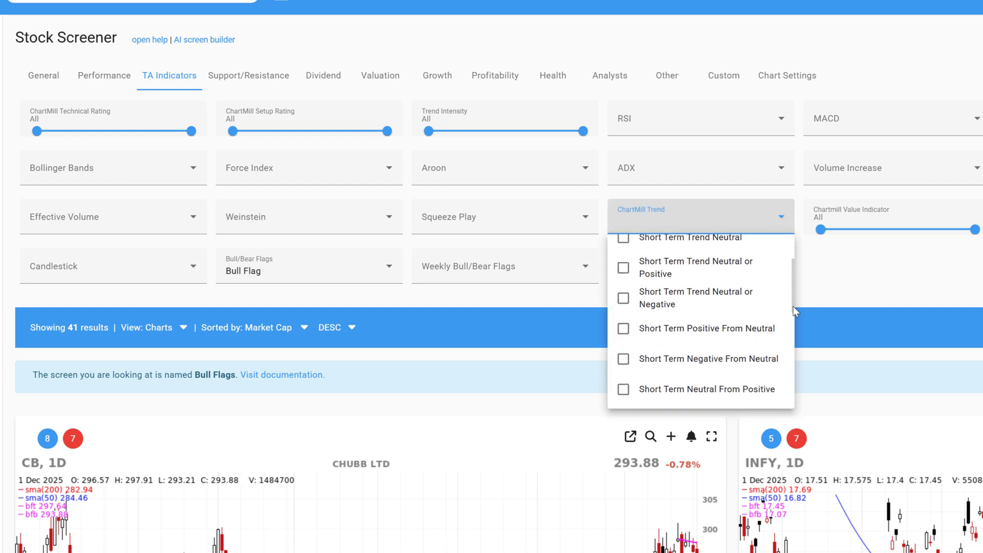
click(637, 337)
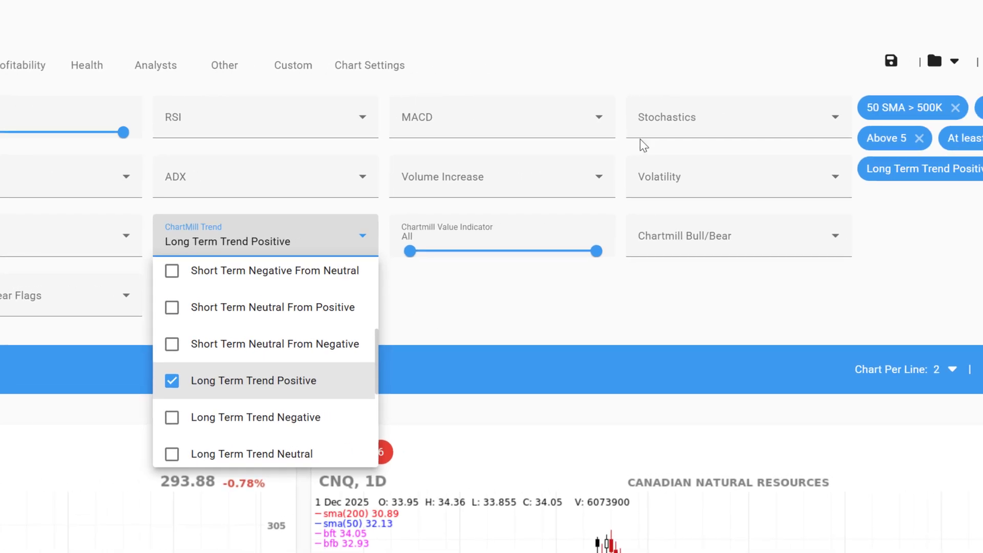
- Set the Volatility filter to ADR(20)% Above 2
click(663, 179)
scroll(850, 213, down, 4)
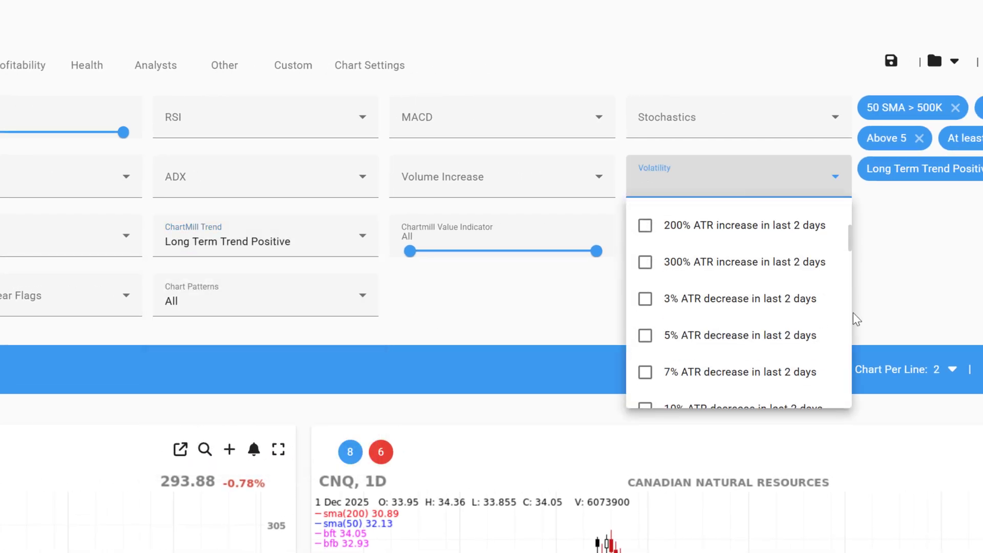
scroll(853, 323, down, 5)
scroll(855, 348, down, 5)
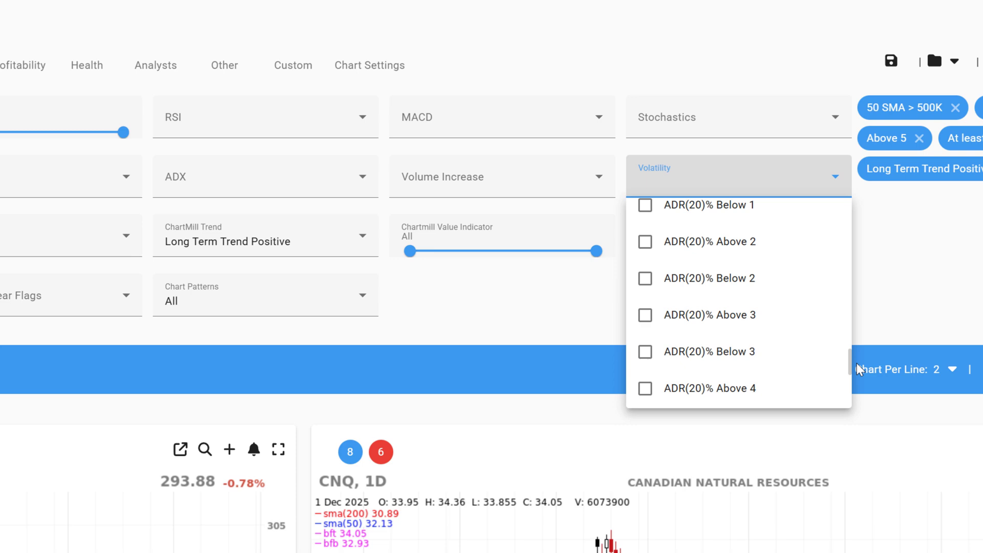
click(646, 242)
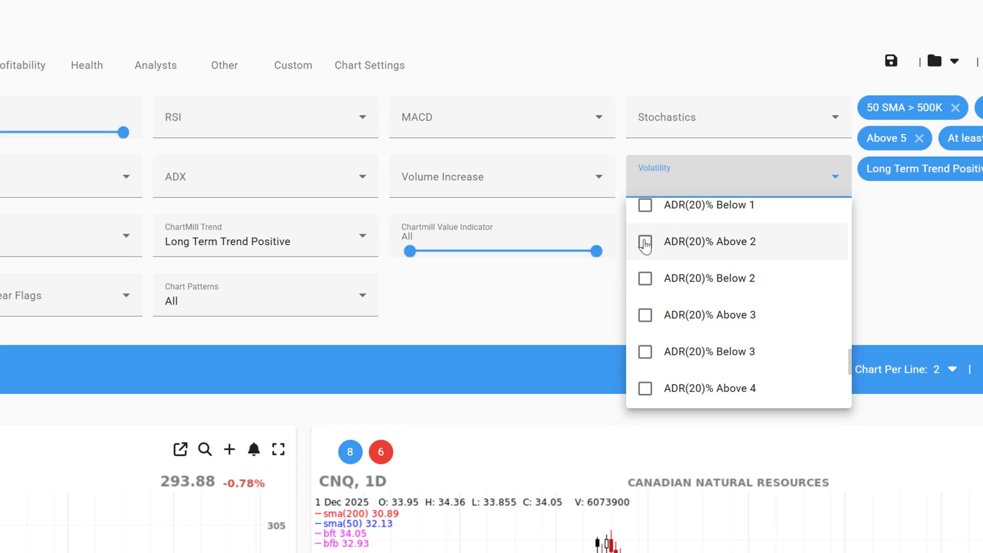
click(567, 308)
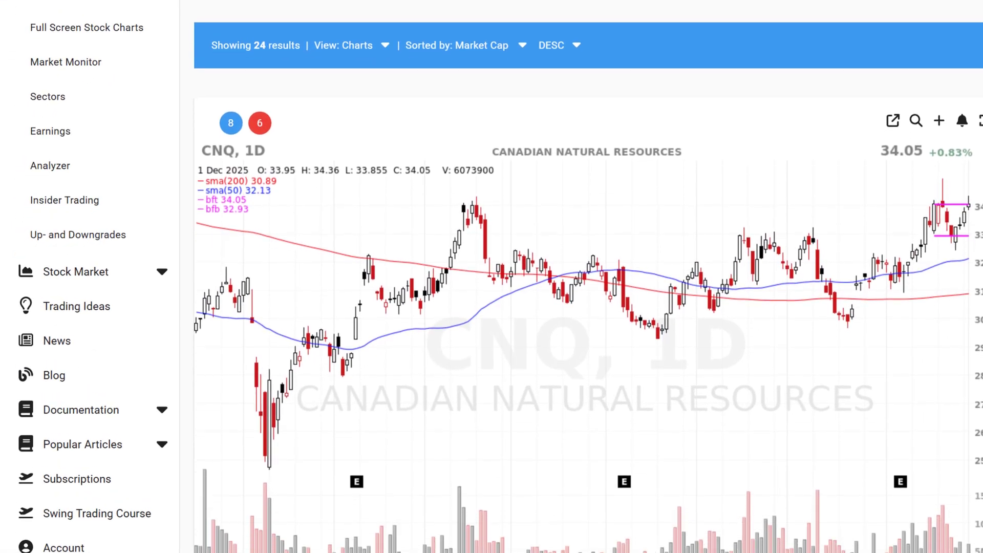
- Set Chart Per Line to 3 and uncheck Big Charts
scroll(584, 307, up, 2)
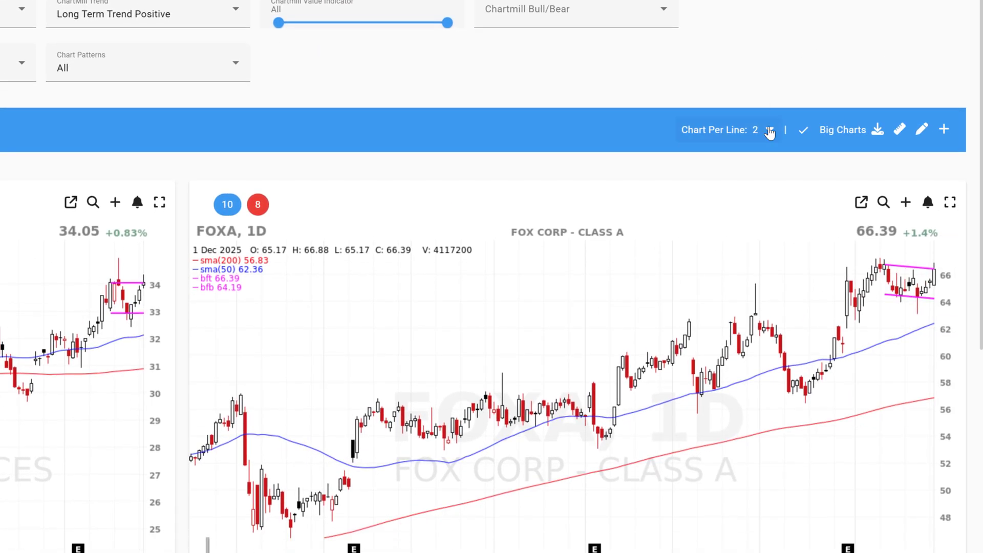
click(770, 136)
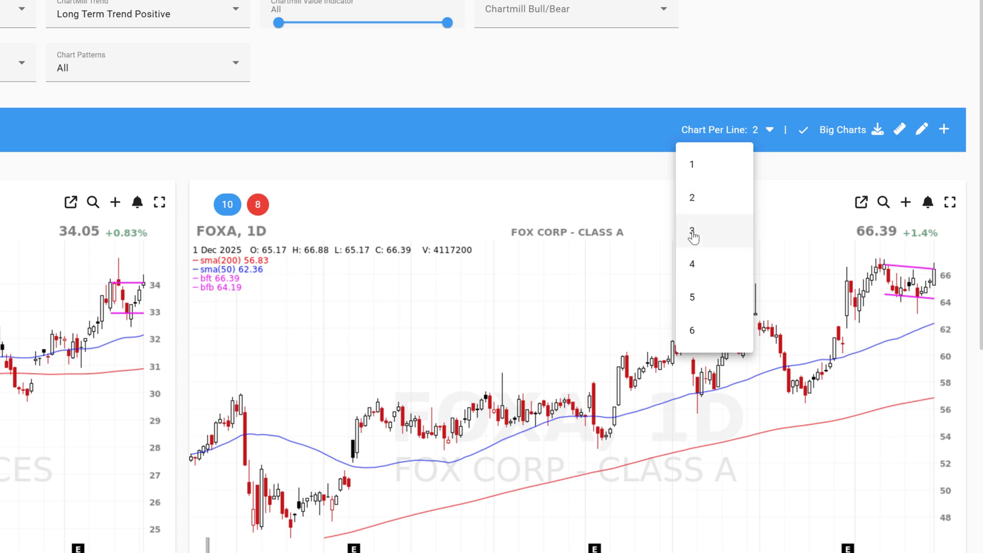
click(691, 232)
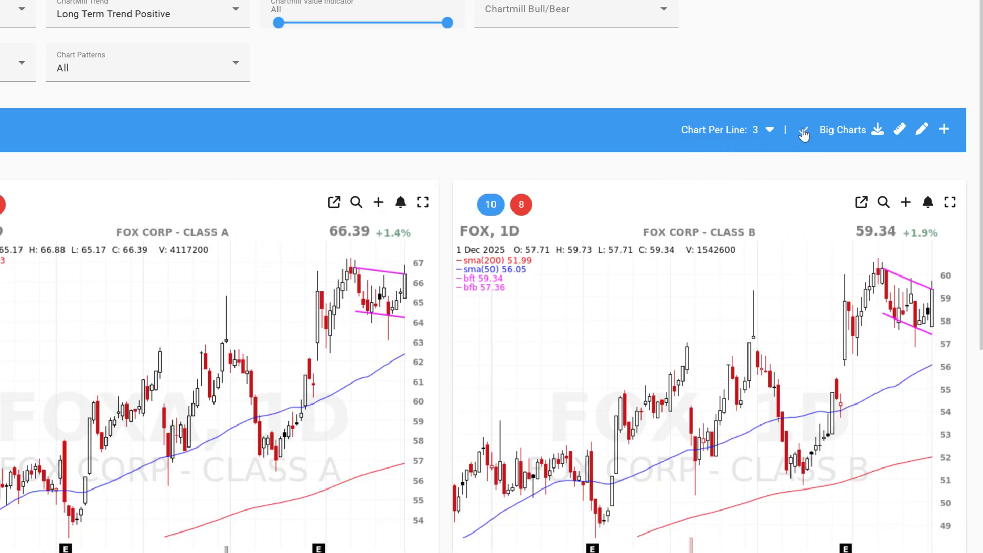
click(804, 132)
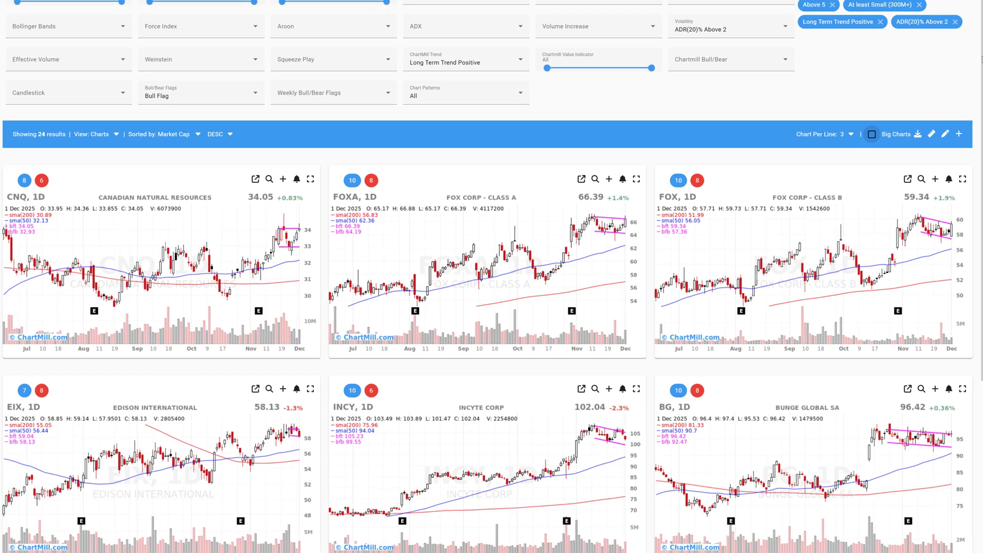
- Scroll down the result charts past Genpact, Sealed Air and Celcuity
scroll(492, 277, down, 3)
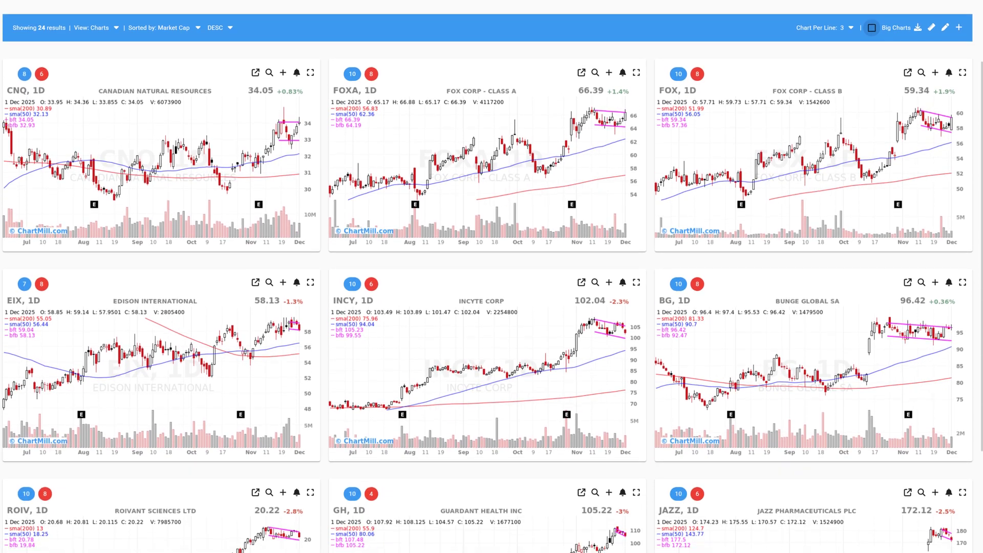
scroll(654, 122, down, 1)
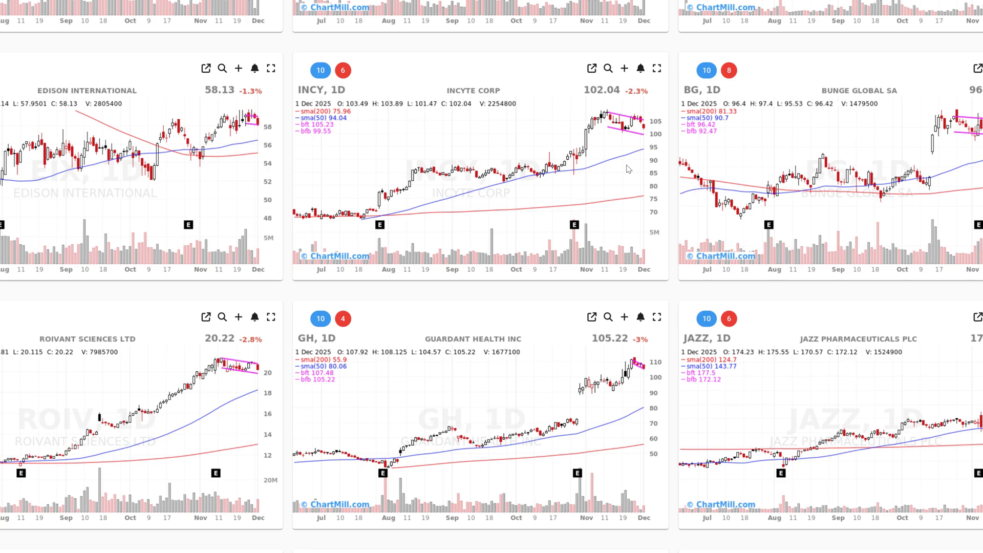
scroll(627, 142, down, 7)
scroll(627, 142, down, 2)
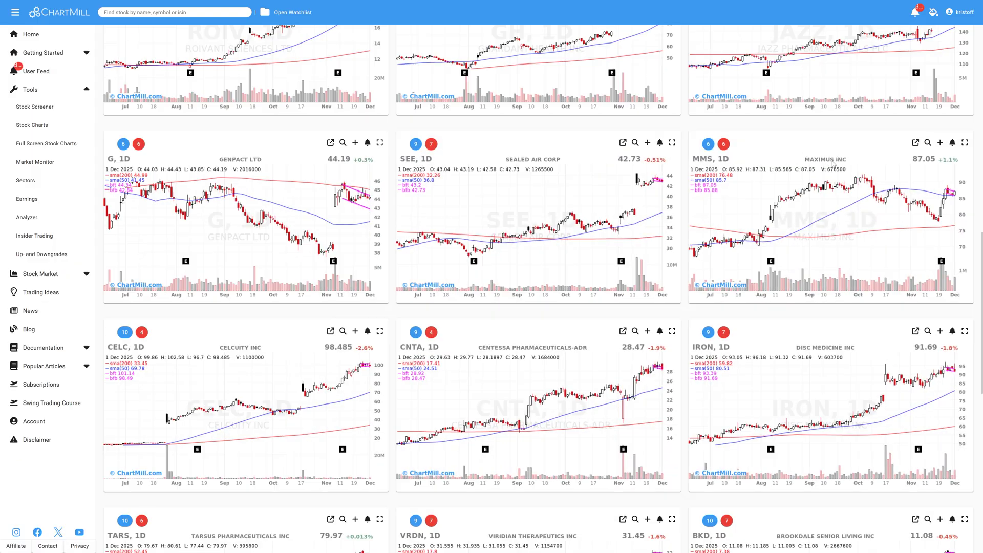
click(965, 143)
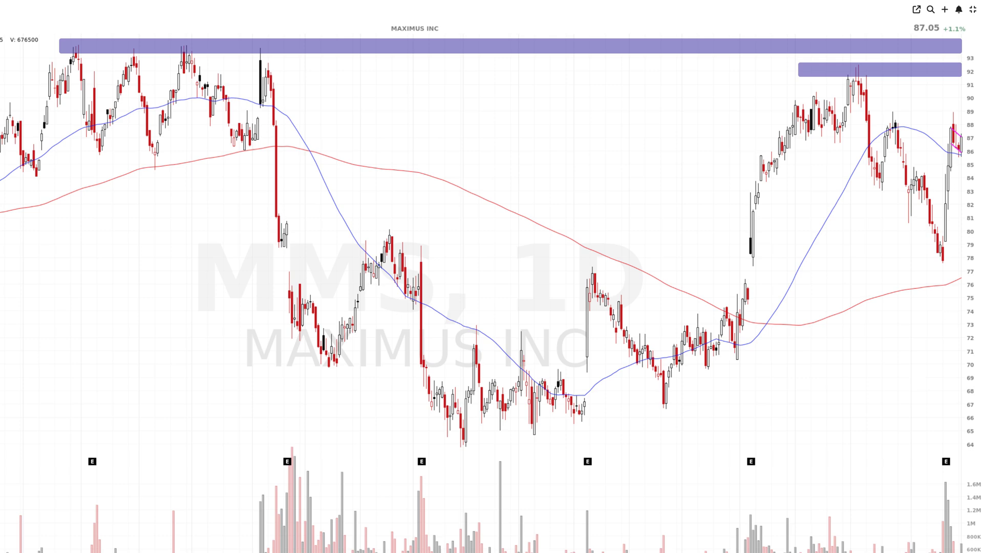
click(972, 8)
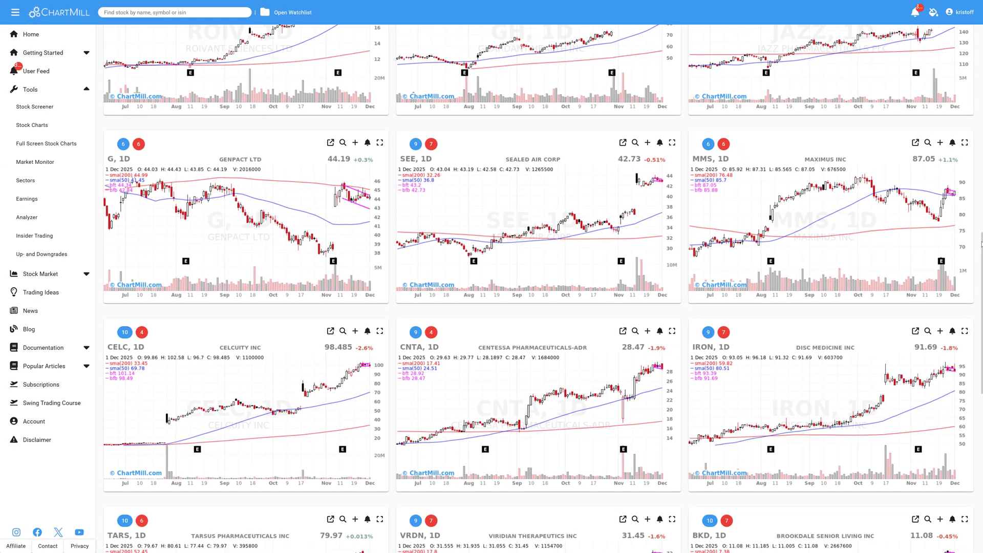
- Return to the top and change Chart Per Line from 3 to 4
drag(982, 244, 979, 32)
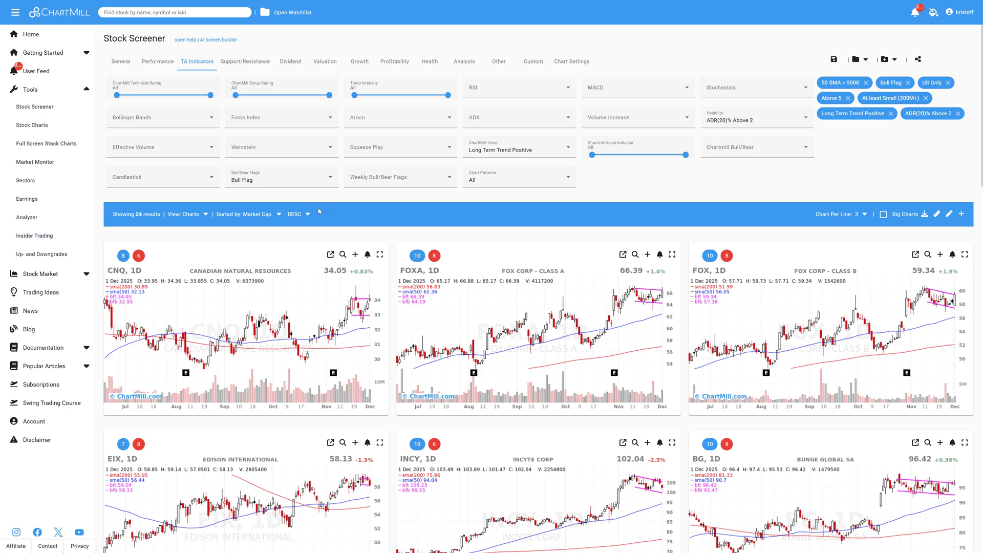
click(861, 215)
click(832, 289)
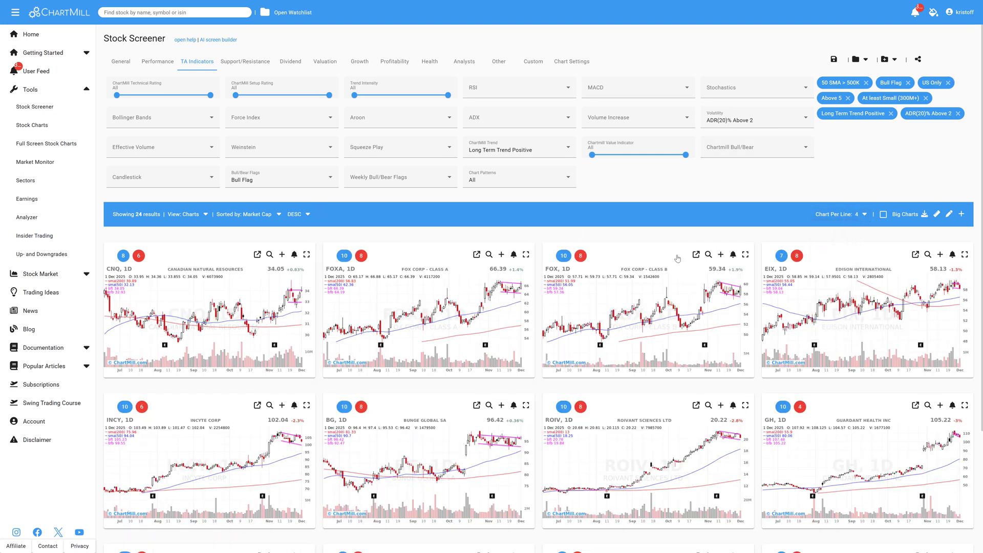